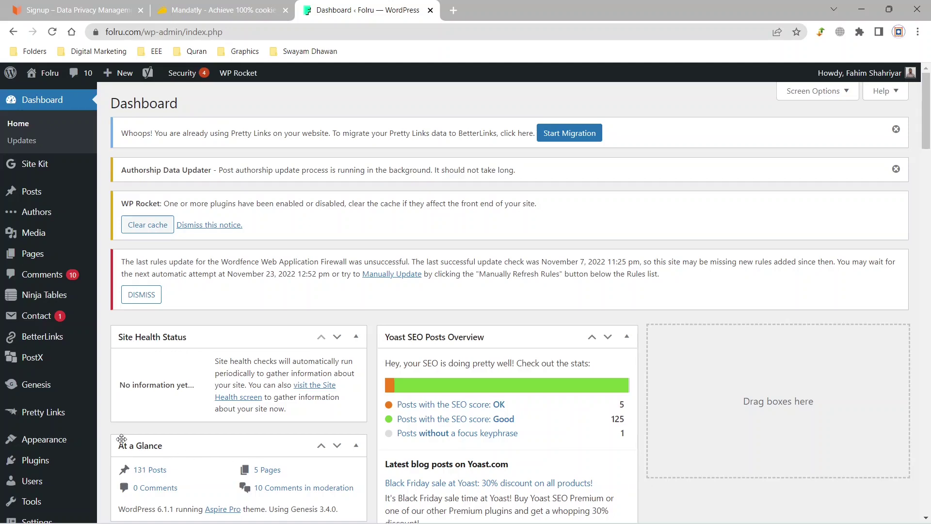
Step: Open the Add New Pretty Link form and look over its redirection types and Advanced options
click(54, 422)
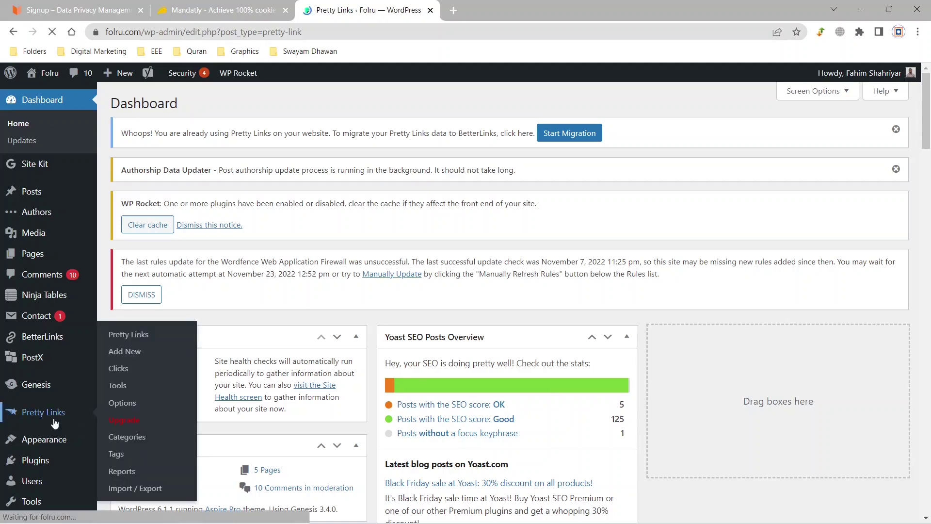
scroll(376, 408, down, 4)
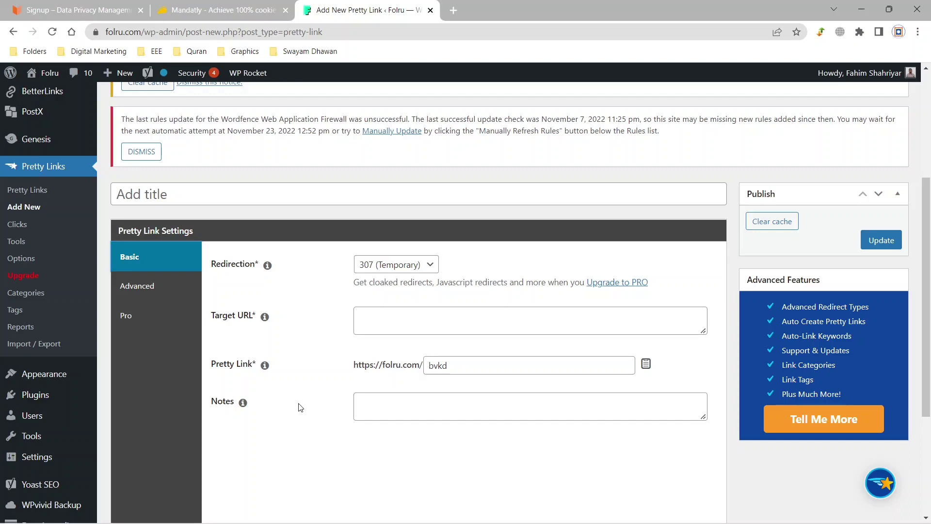
click(420, 268)
click(420, 268)
click(167, 286)
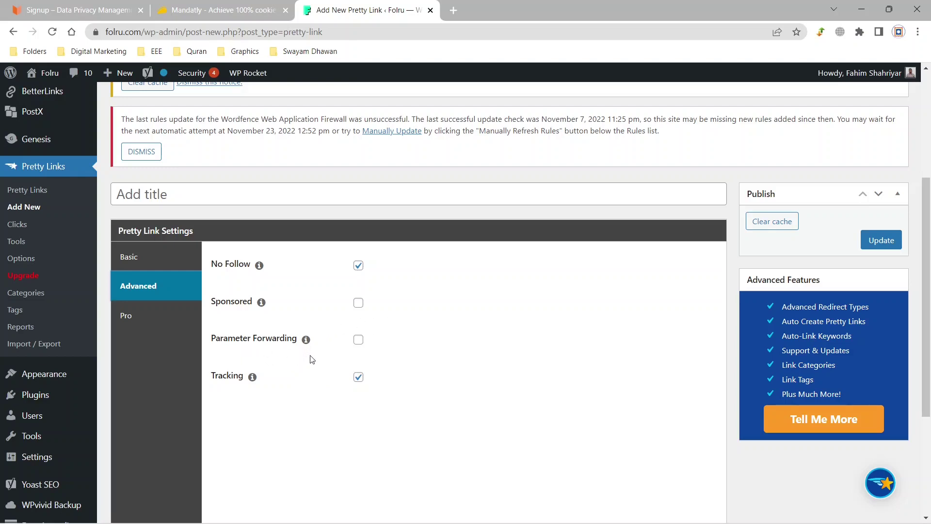
click(25, 236)
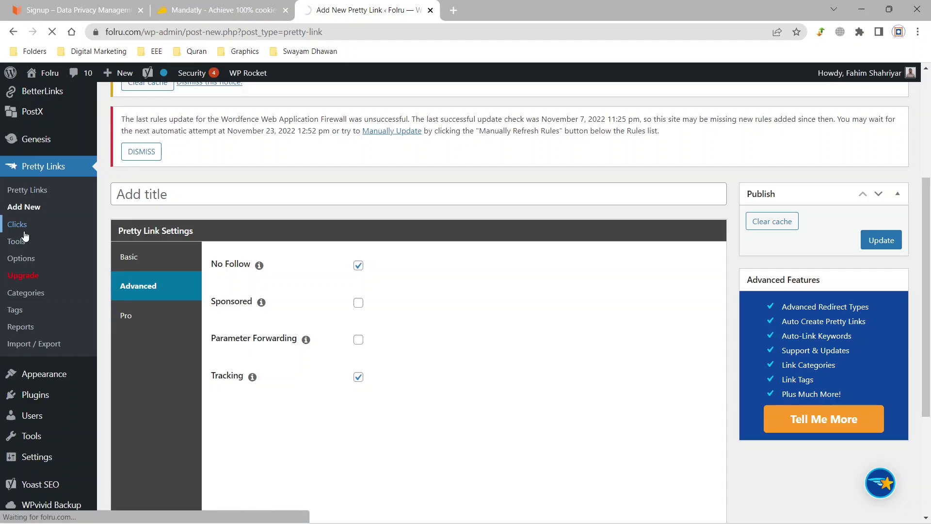
Step: Browse the Pretty Links Clicks and Tools pages, ending on Options with 307 redirection defaults
scroll(141, 353, down, 6)
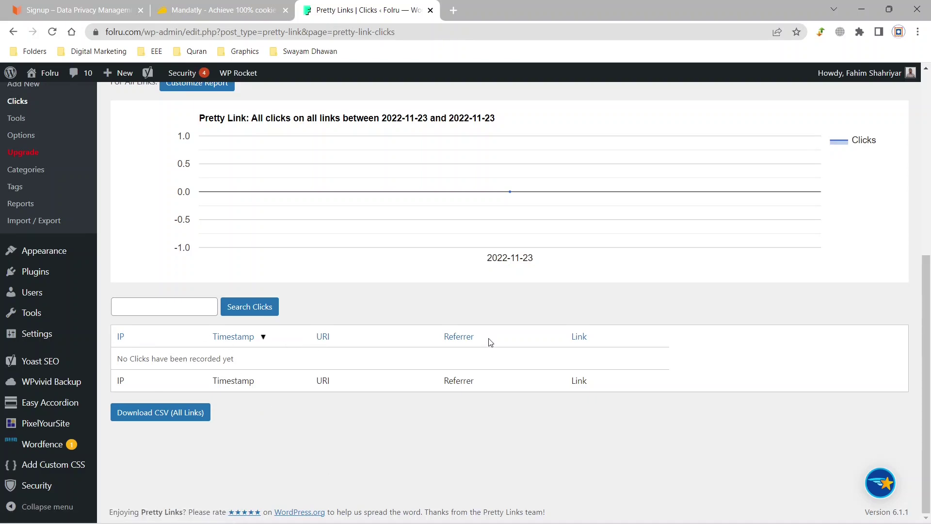
scroll(522, 432, up, 4)
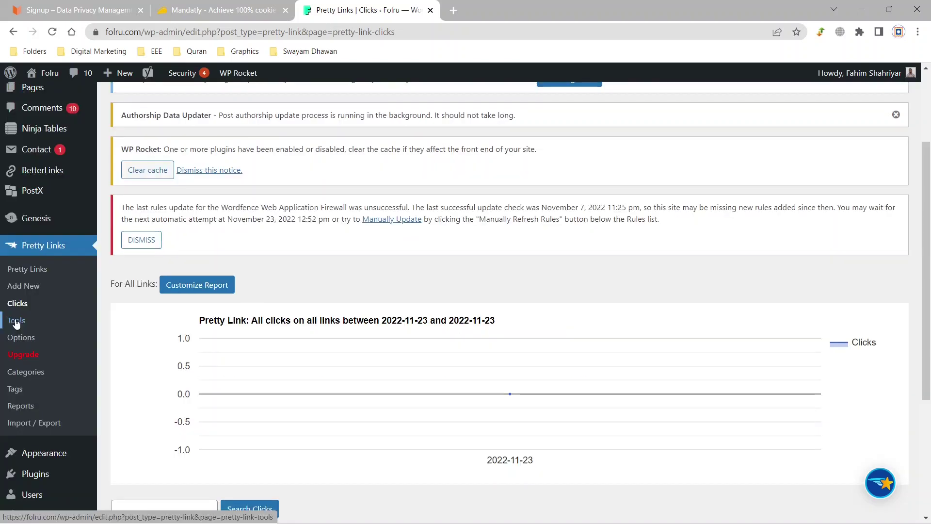
click(16, 321)
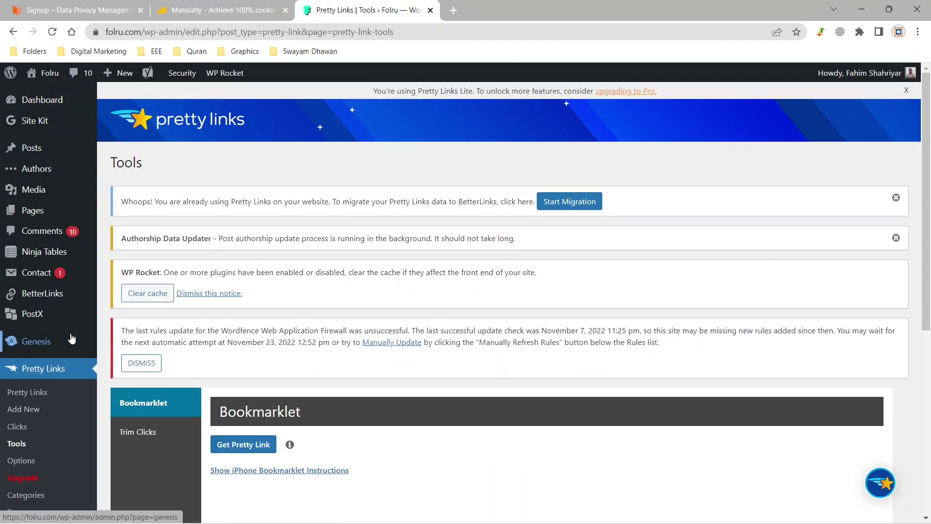
scroll(225, 345, down, 4)
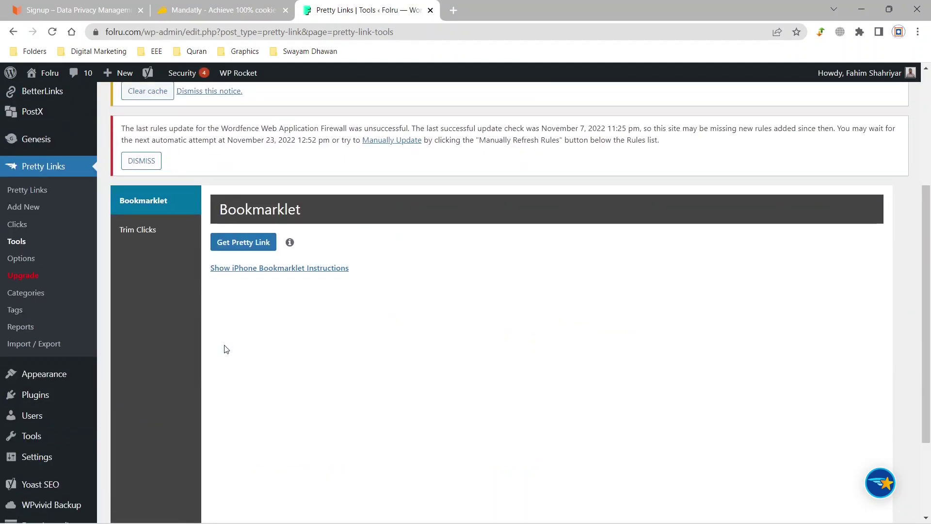
click(21, 260)
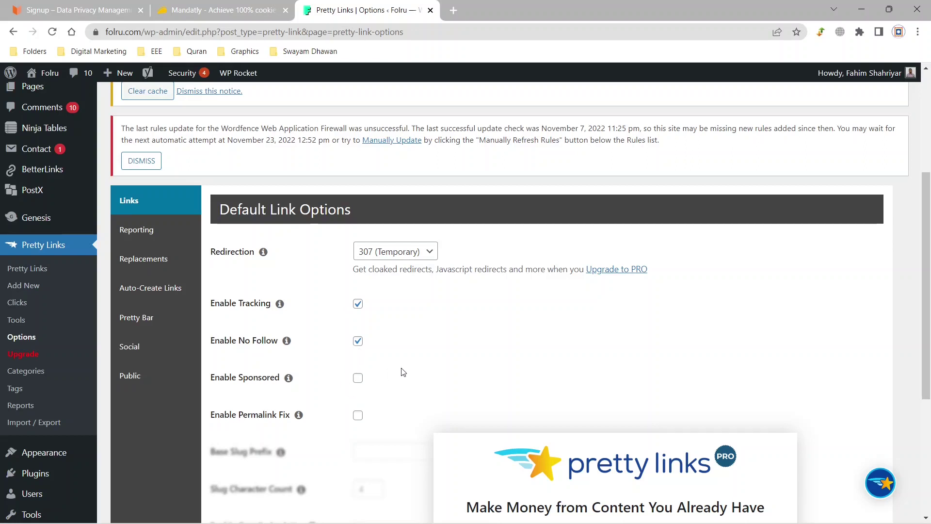
Step: Step through the Reporting, Replacements, Auto-Create Links, Pretty Bar, Social and Public option sections
click(137, 229)
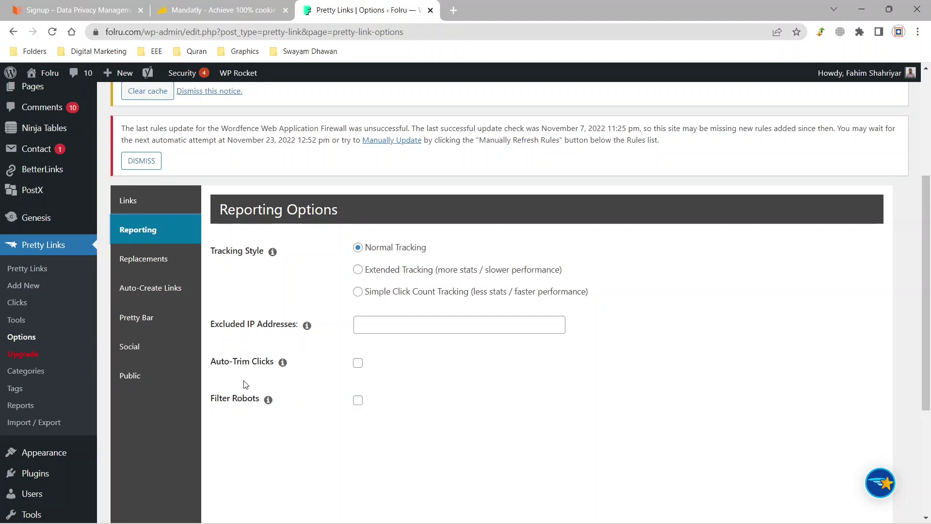
click(283, 362)
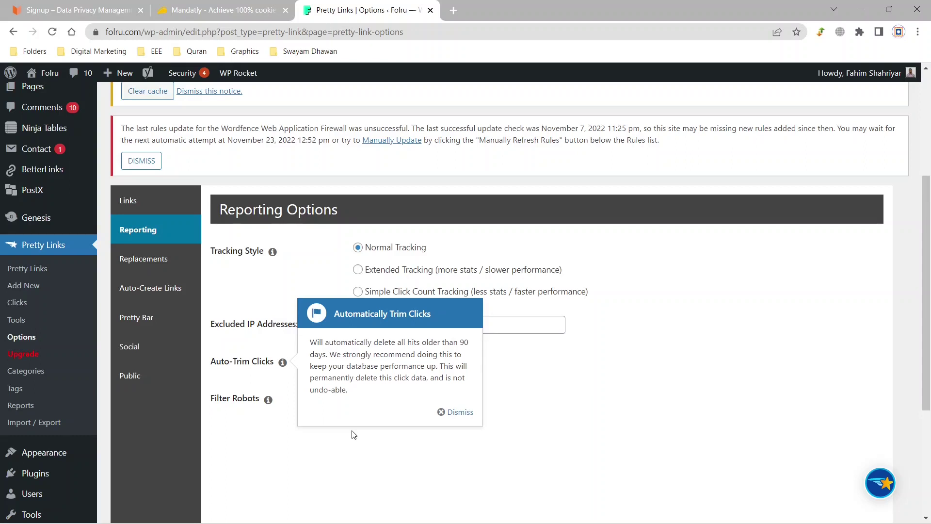
click(143, 259)
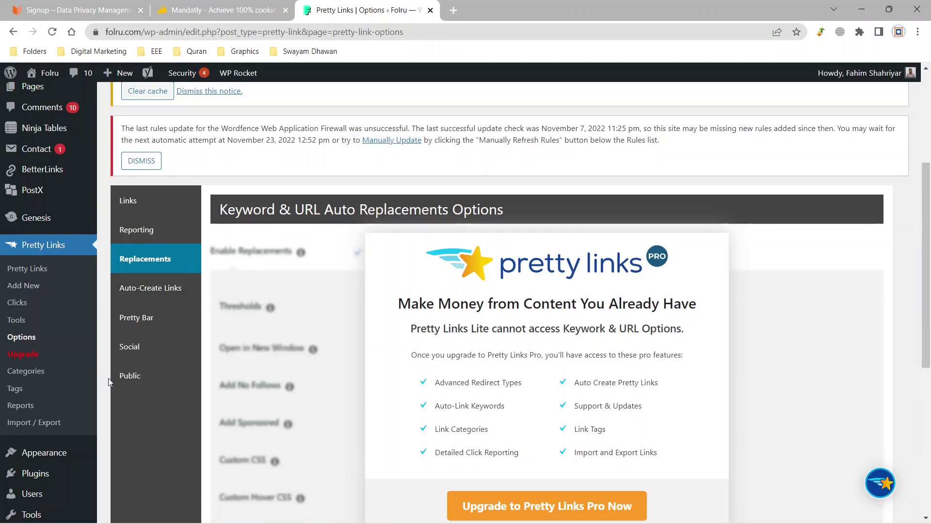
click(173, 297)
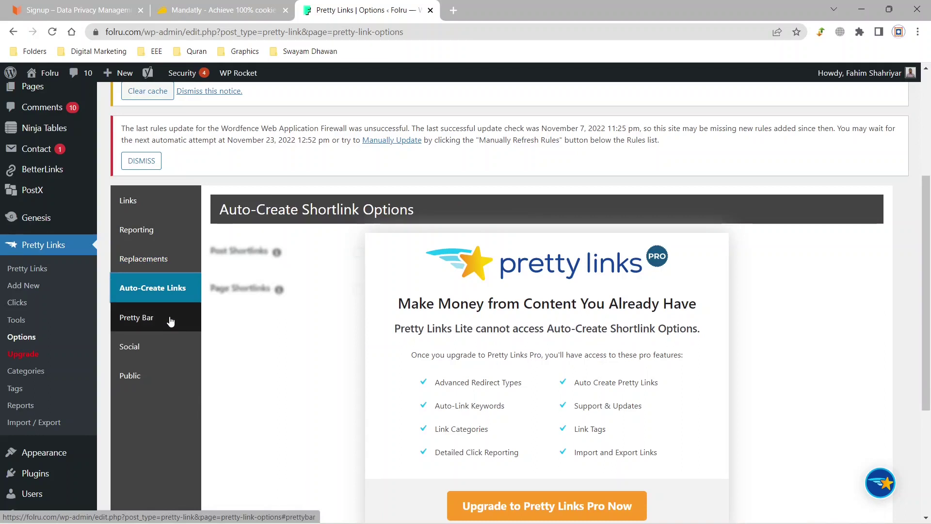
click(169, 319)
click(162, 348)
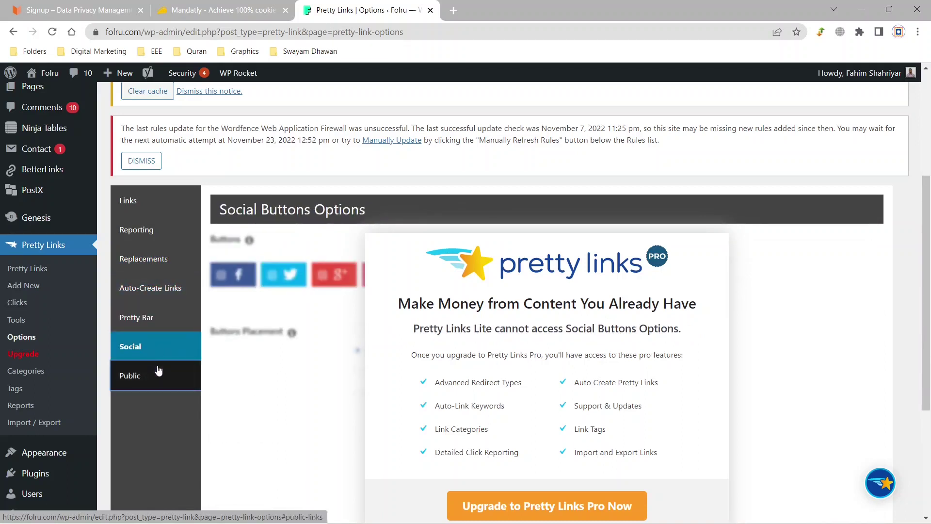
click(158, 371)
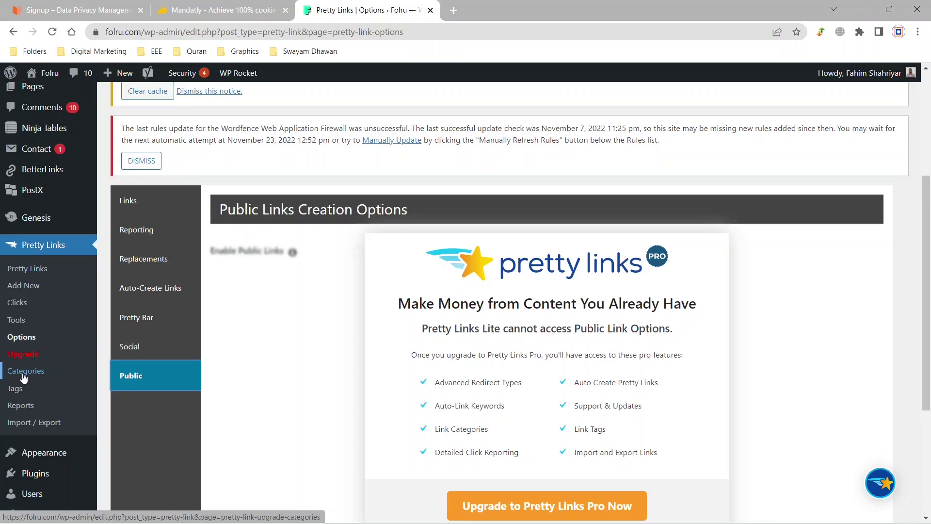
Step: Check the Pretty Links Reports and Import / Export pages
click(51, 409)
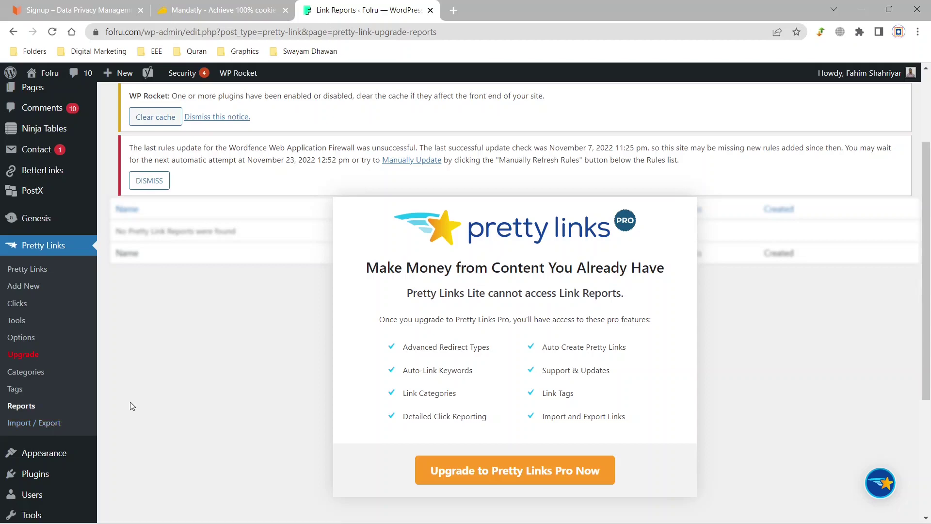
click(49, 424)
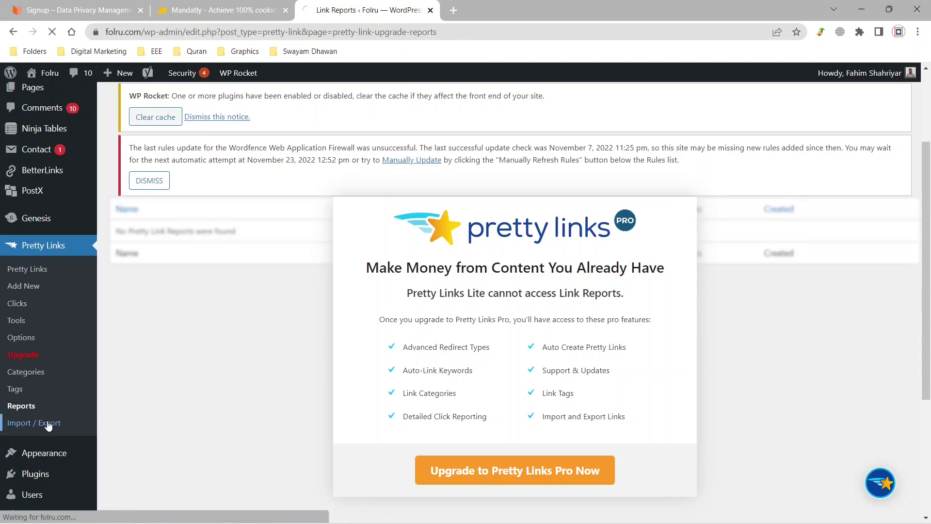
scroll(101, 422, down, 4)
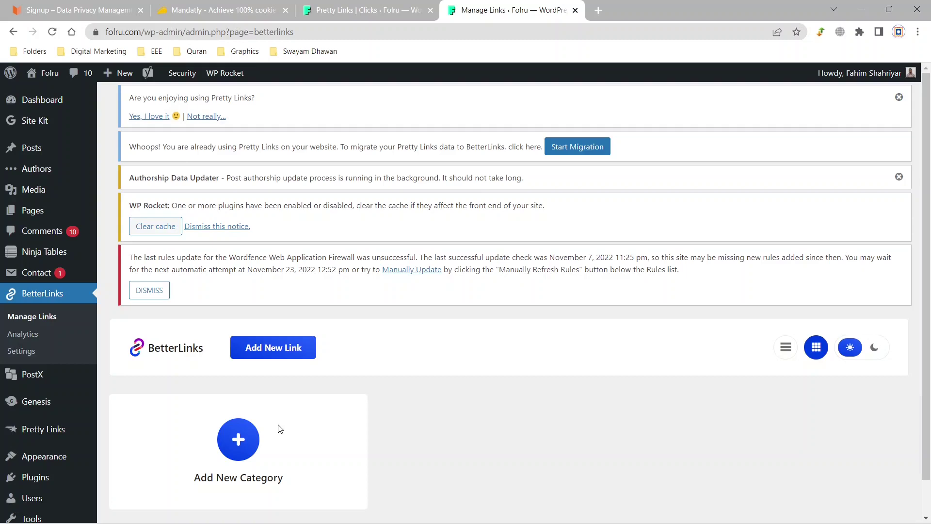
Step: Start a new BetterLinks category with its Name field focused, and try the dark theme
click(239, 442)
scroll(240, 443, down, 3)
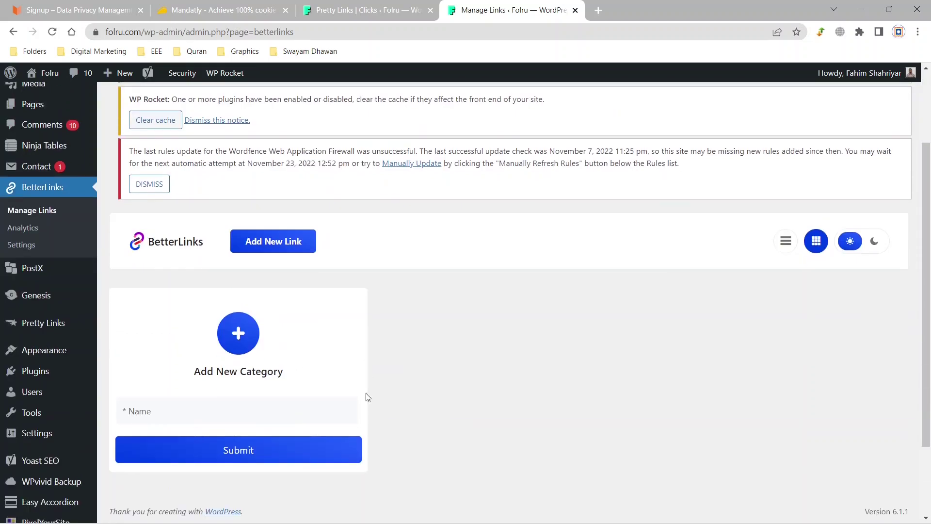
click(189, 411)
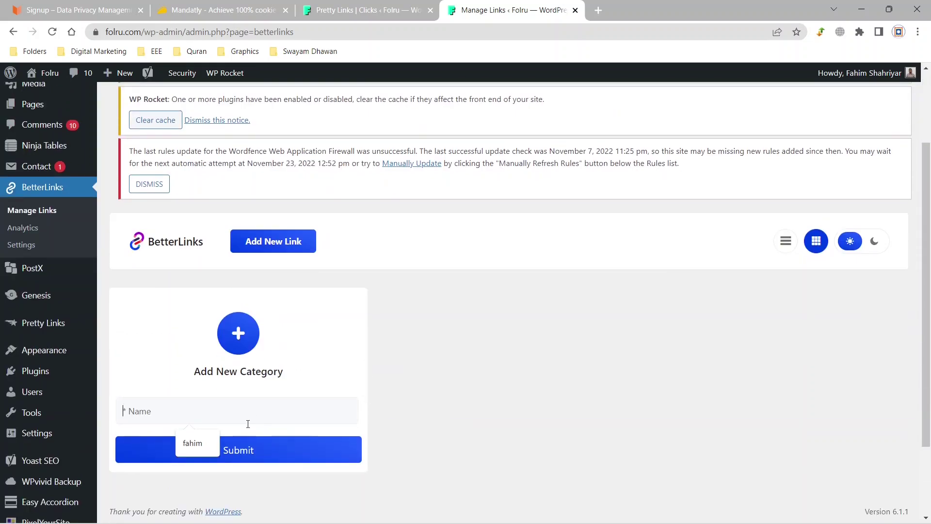
click(480, 439)
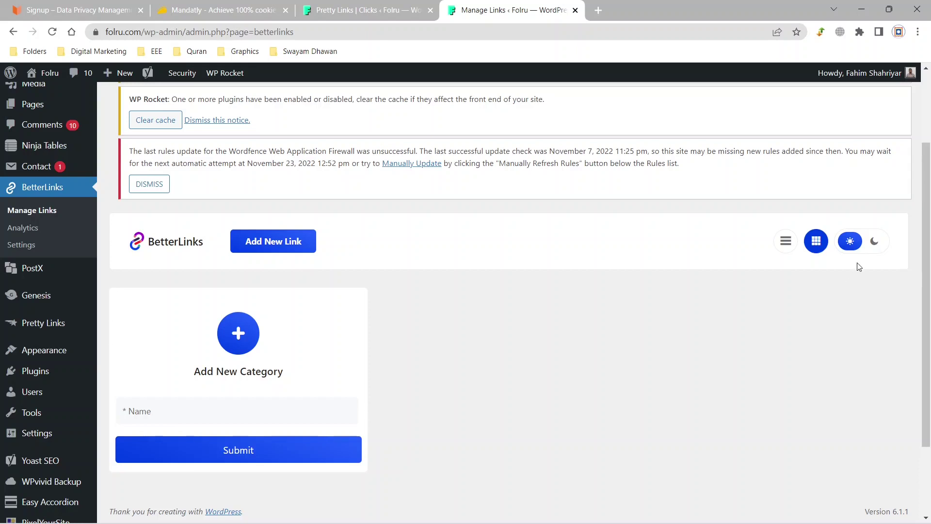
click(873, 246)
click(14, 230)
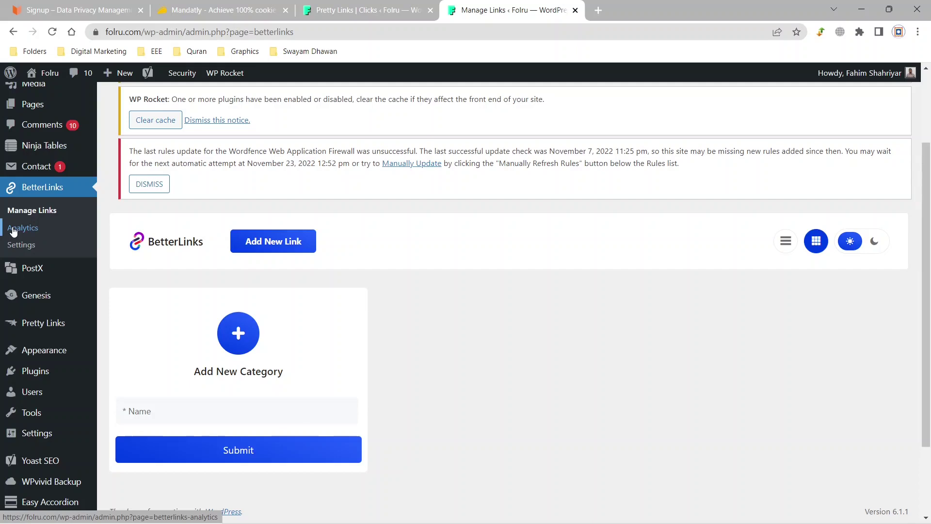
Step: Scroll through the BetterLinks Analytics page
scroll(354, 276, down, 3)
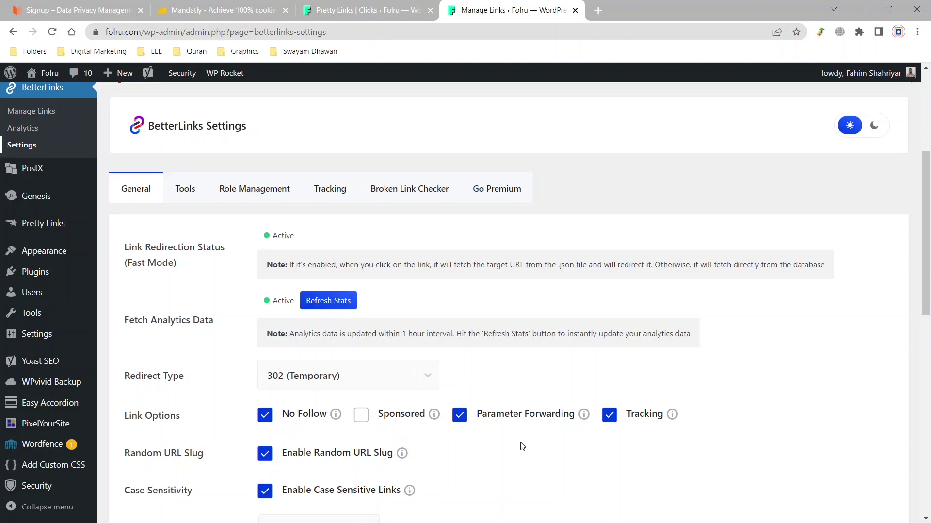
drag(928, 248, 929, 320)
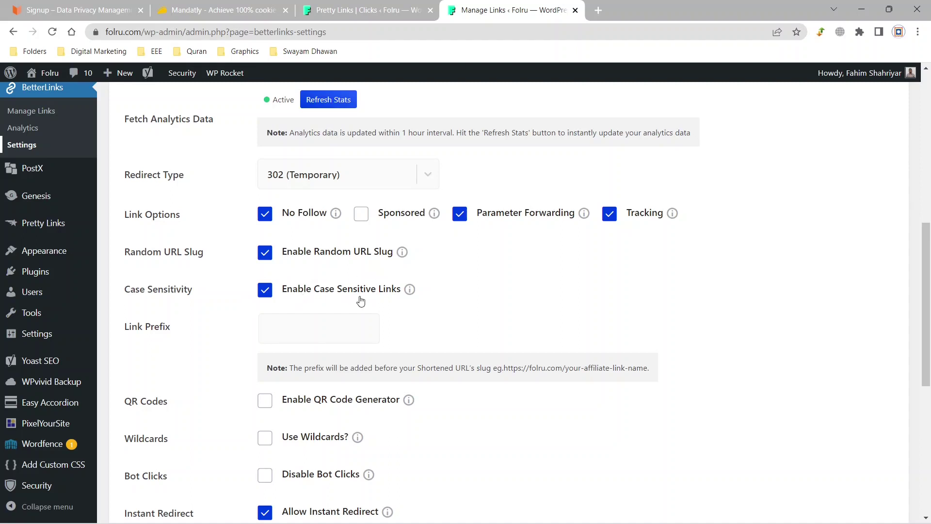
drag(929, 325, 929, 361)
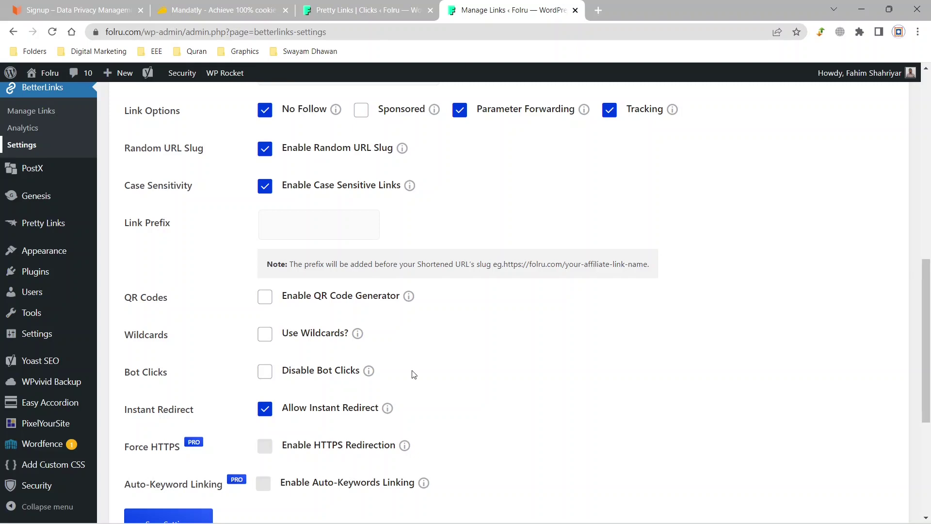
scroll(533, 398, up, 15)
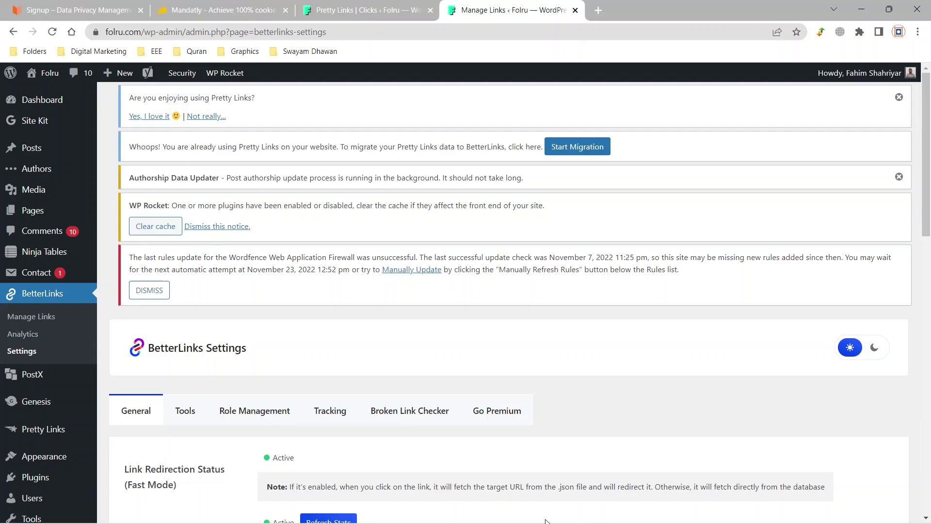
Step: Start a new BetterLinks short link titled 'Appsumo' with a blank description
click(29, 316)
scroll(527, 327, down, 1)
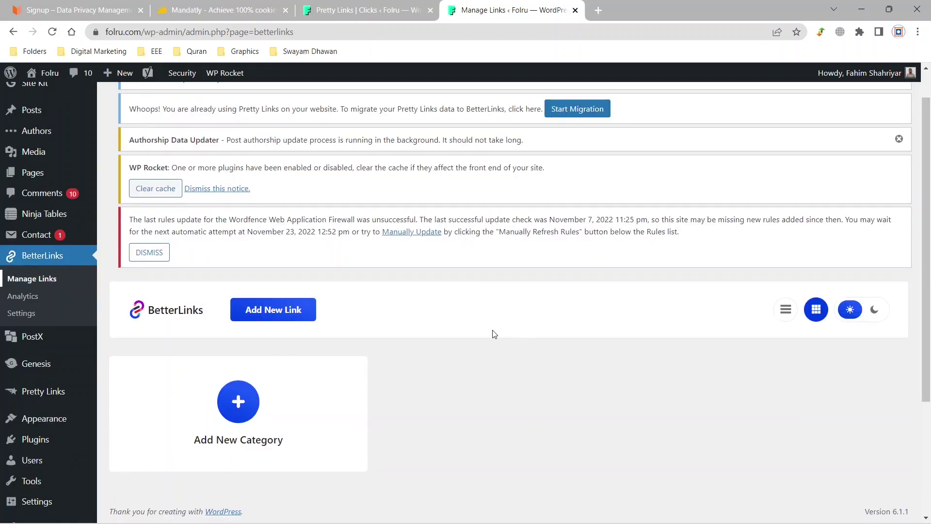
click(292, 318)
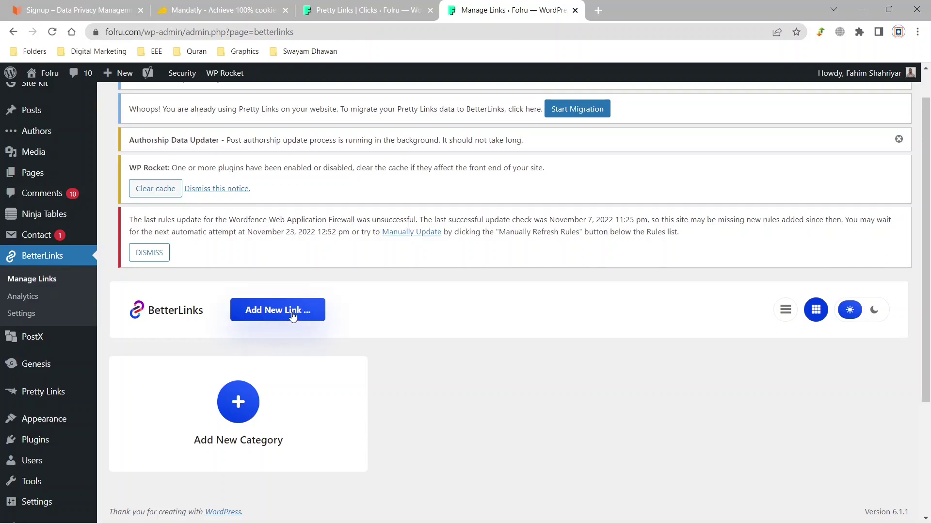
click(441, 120)
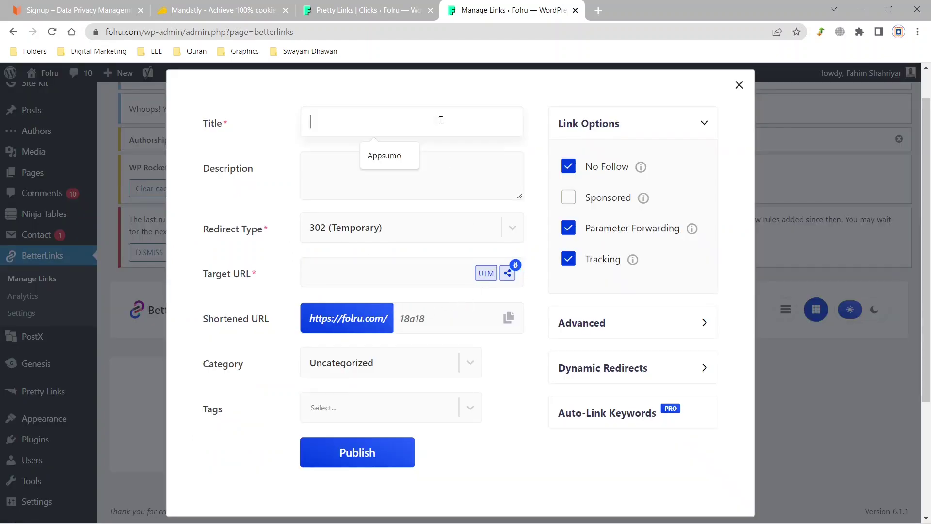
click(377, 160)
click(377, 174)
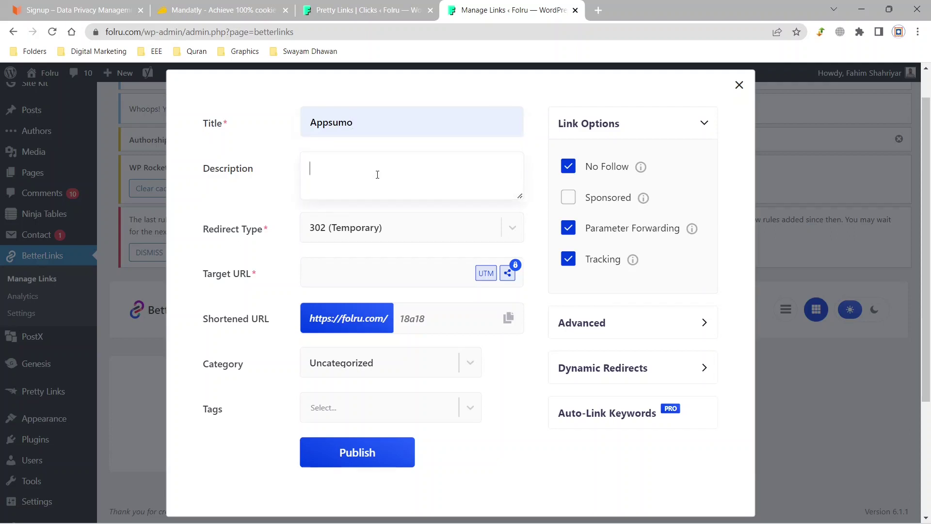
click(273, 207)
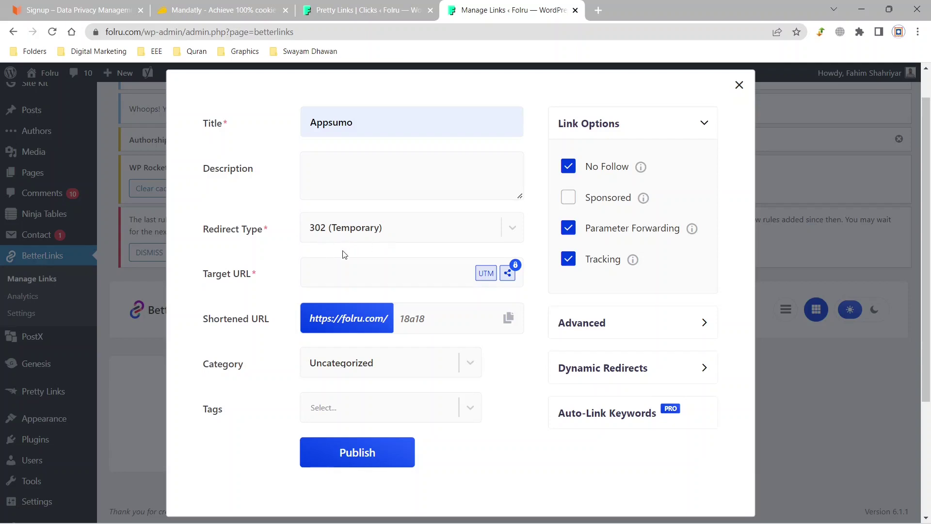
Step: Set the target URL to appsumo.com and the short link slug to 'as'
click(345, 266)
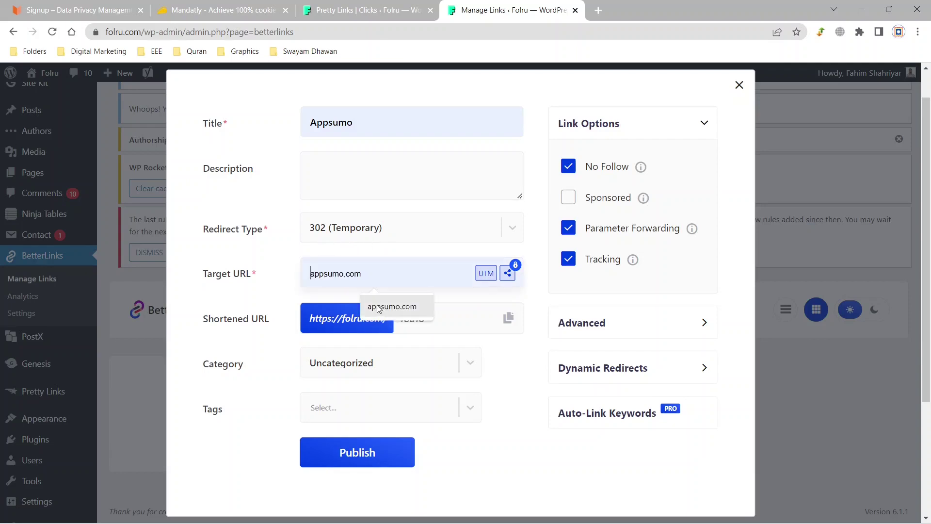
click(379, 307)
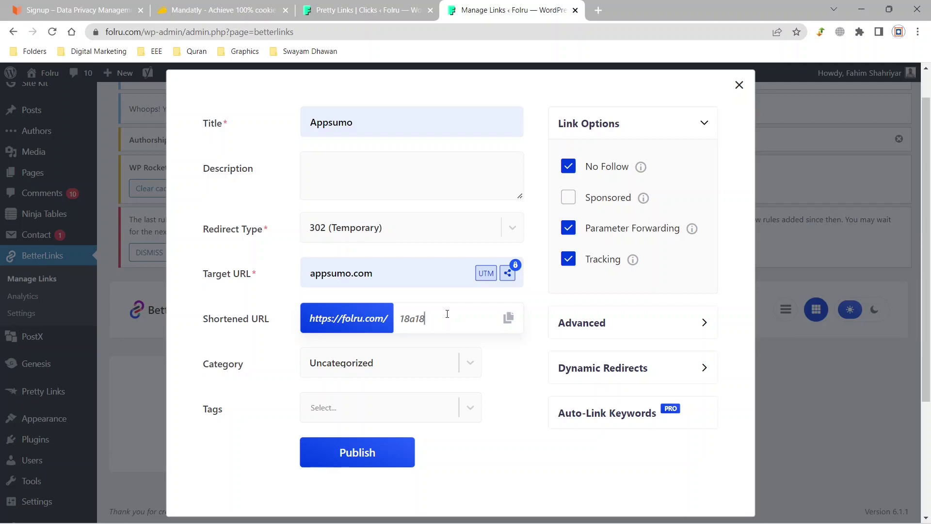
key(BackSpace)
key(BackSpace)
key(BackSpace)
key(BackSpace)
key(BackSpace)
text(as)
Step: Leave category and tags empty, adding then removing 'appsumo', and publish the link
click(446, 365)
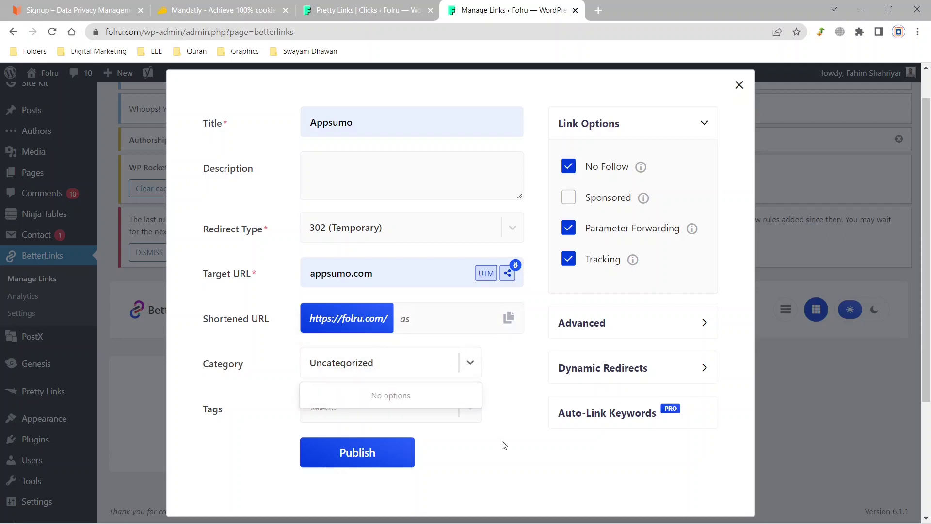
click(395, 426)
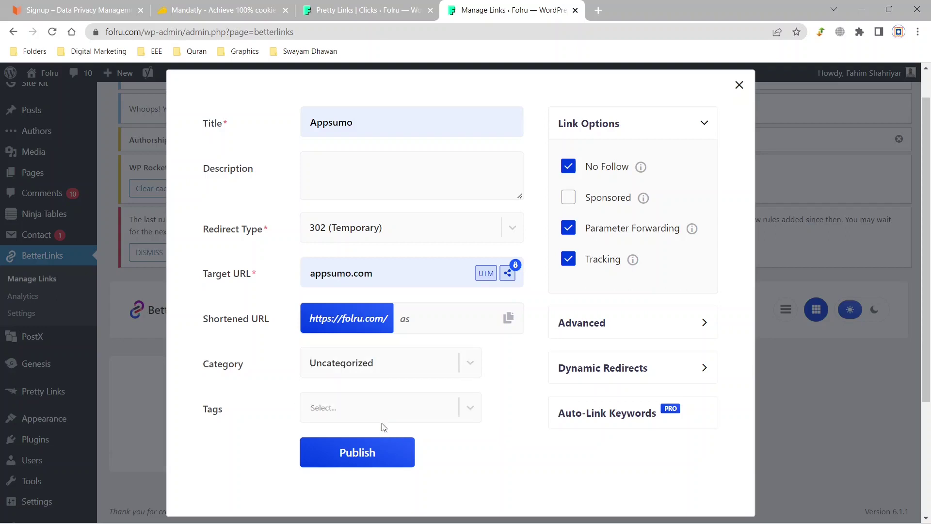
click(382, 411)
click(348, 411)
text(appsumo)
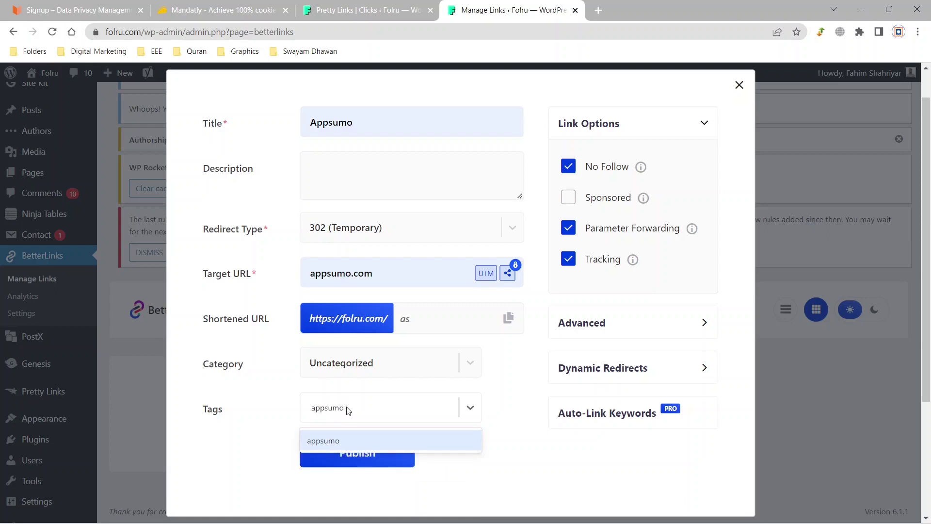
key(Return)
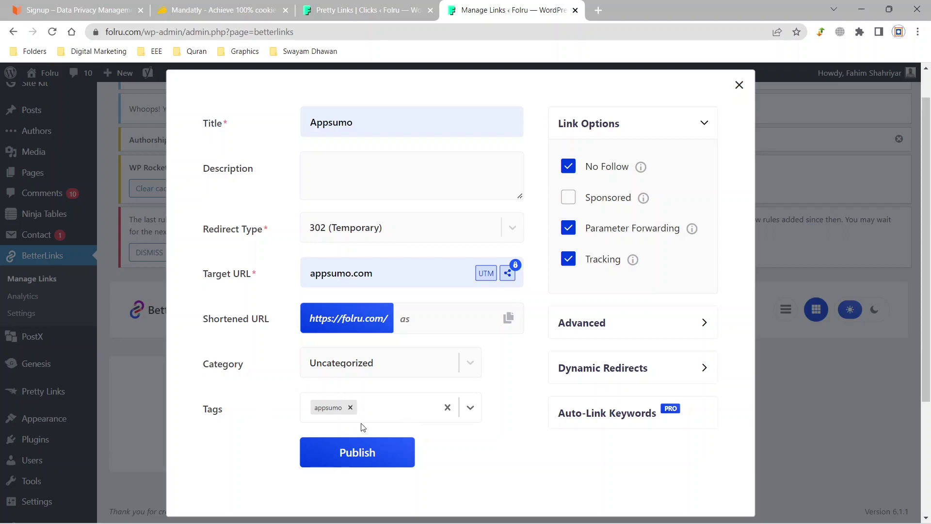
click(350, 407)
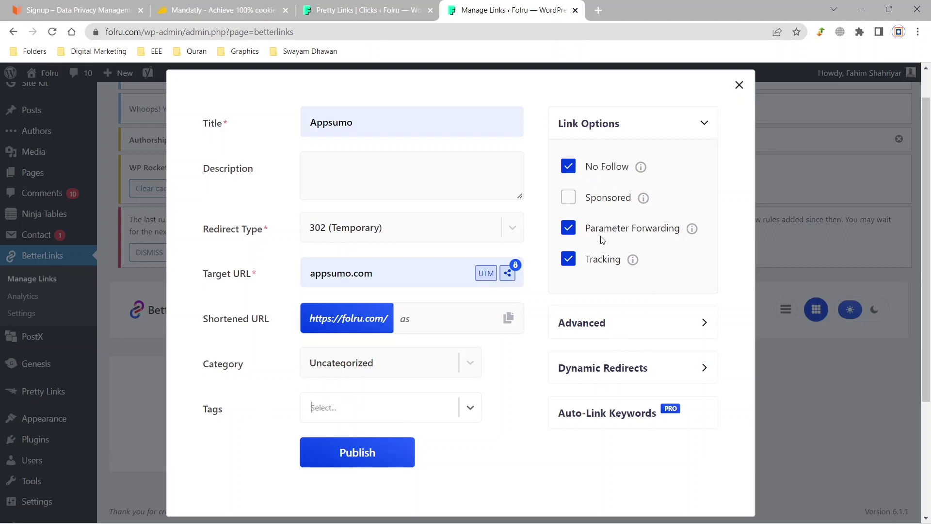
click(658, 332)
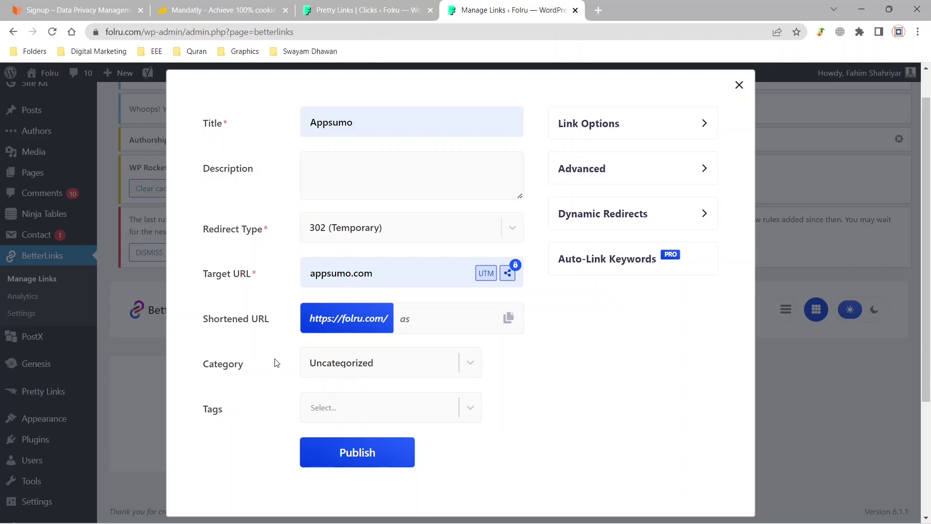
click(326, 450)
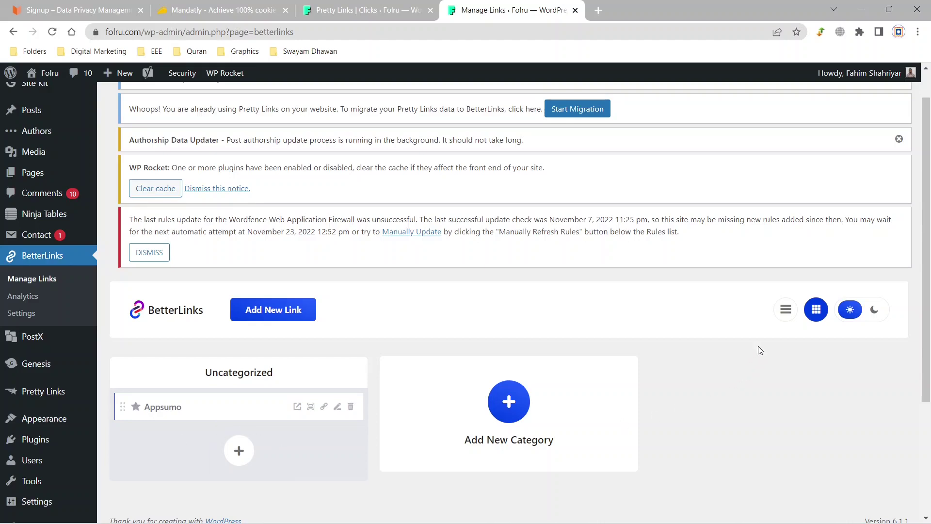
Step: Preview the Appsumo QR code, then drag Appsumo above Appsumo2 in Uncategorized
click(785, 309)
click(788, 301)
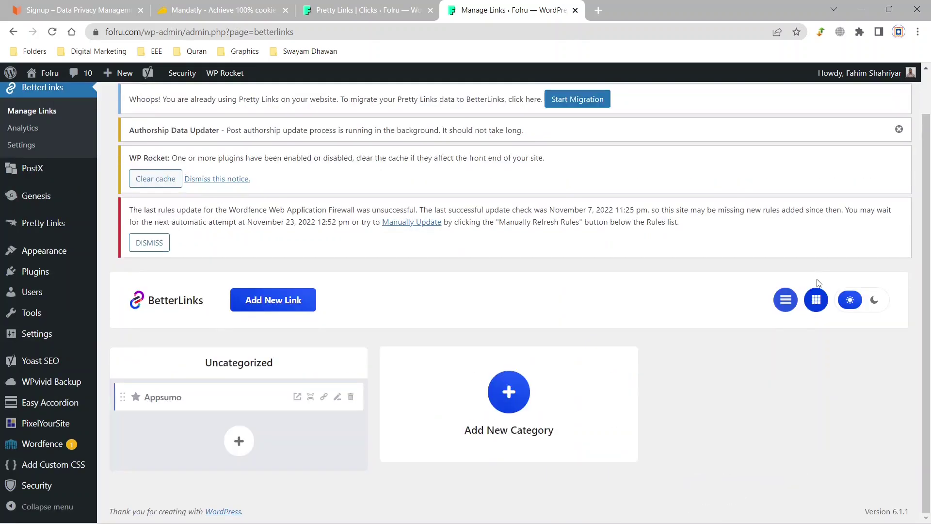
click(310, 397)
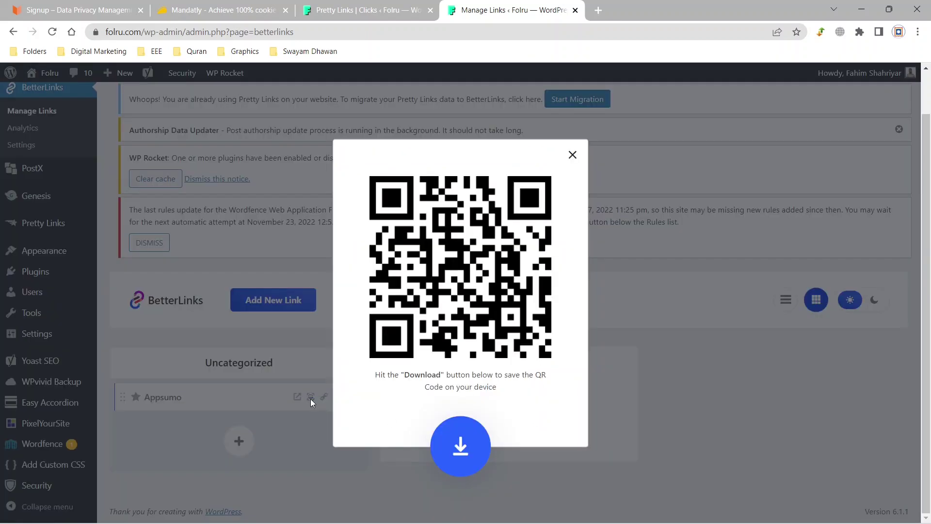
click(442, 453)
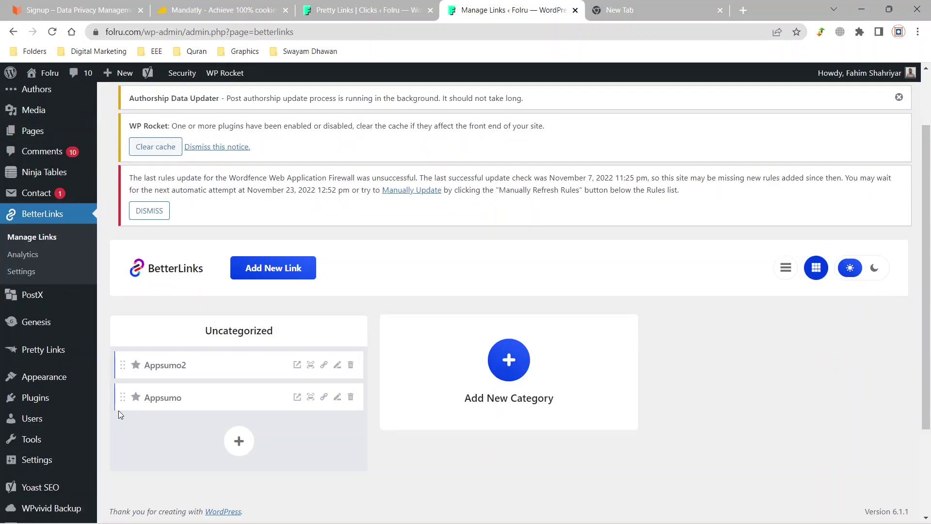
drag(117, 400, 119, 366)
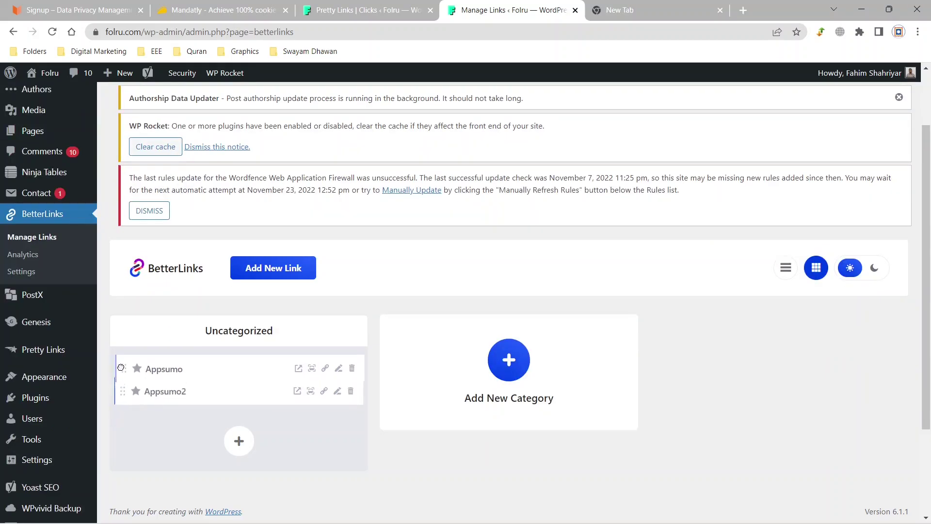
Step: Visit folru.com/as in a new tab to confirm it lands on AppSumo, then close it
click(626, 9)
text(folru)
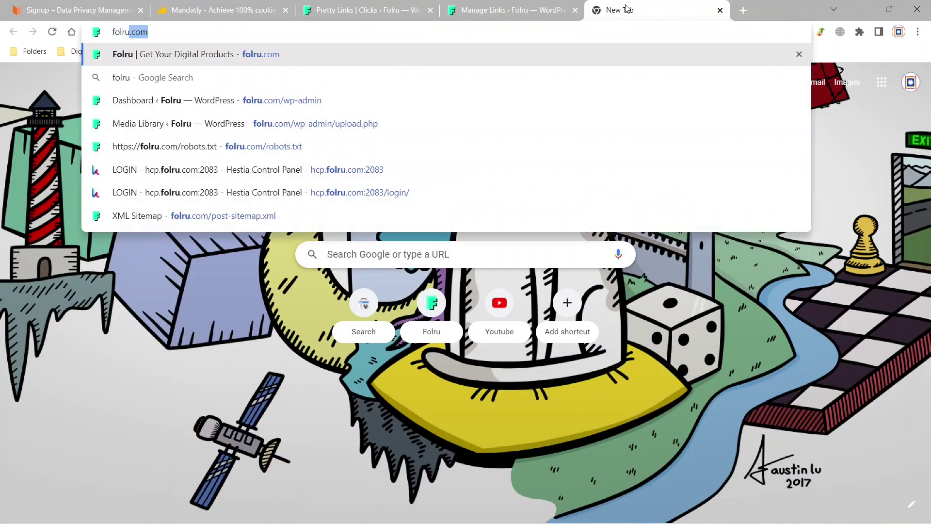
text(.com/as)
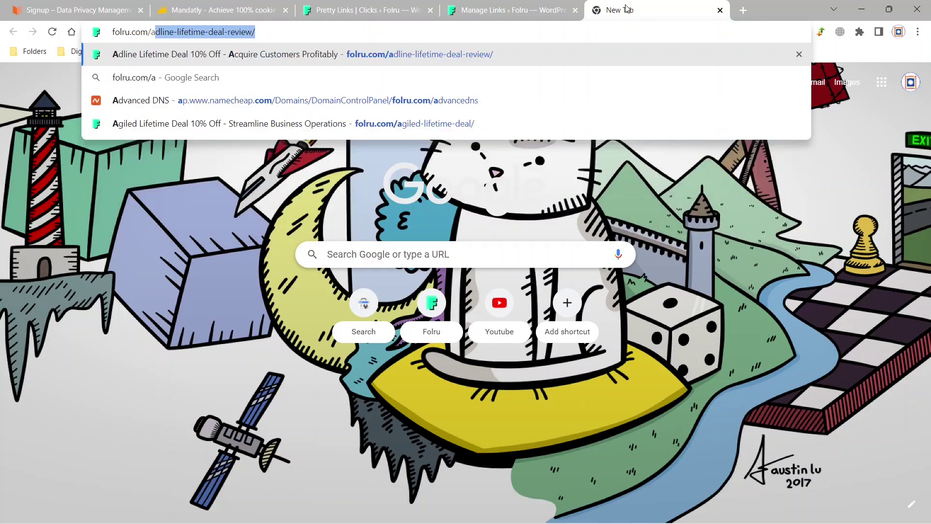
key(Return)
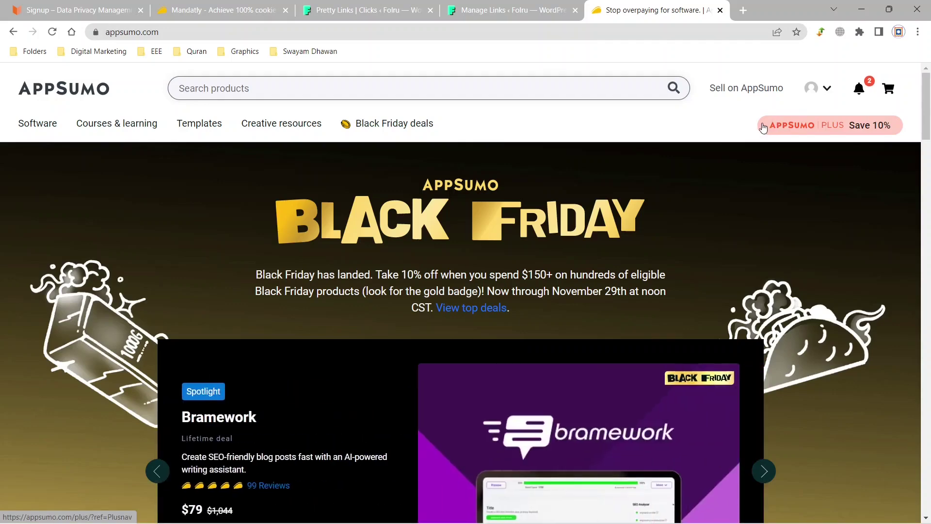
key(ctrl+w)
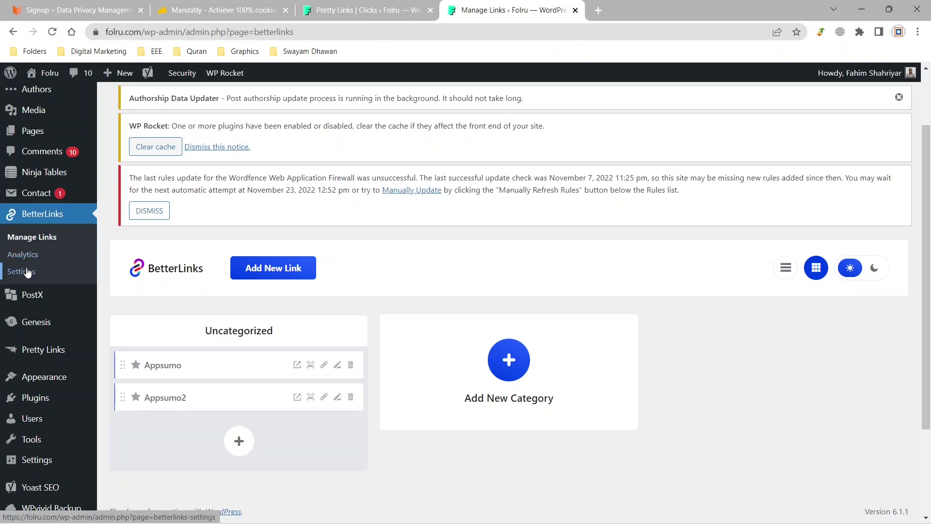
Step: Refresh BetterLinks stats in Settings and view the logged Appsumo click in Analytics
click(27, 272)
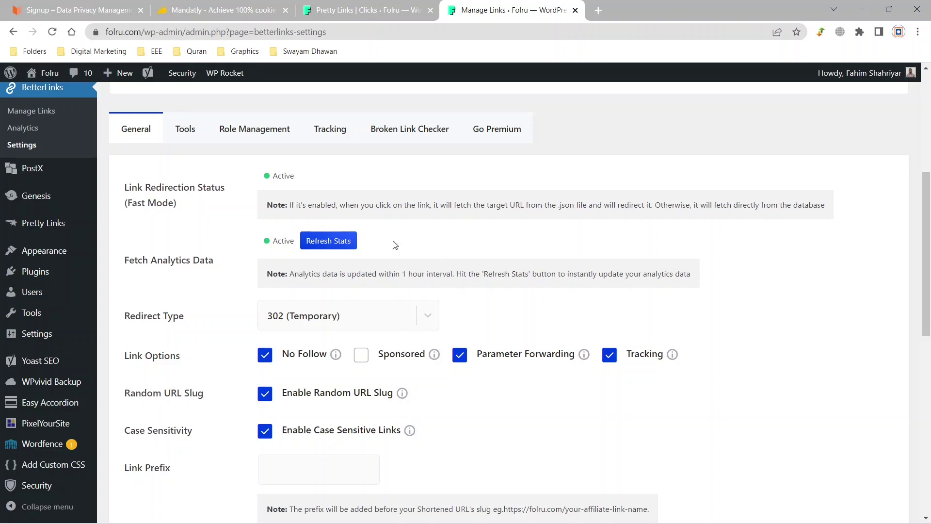
click(325, 247)
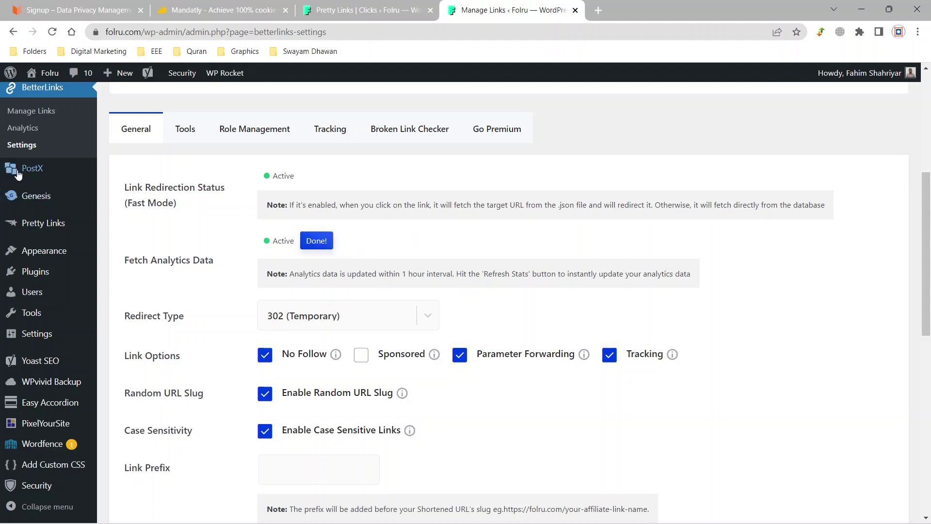
click(27, 130)
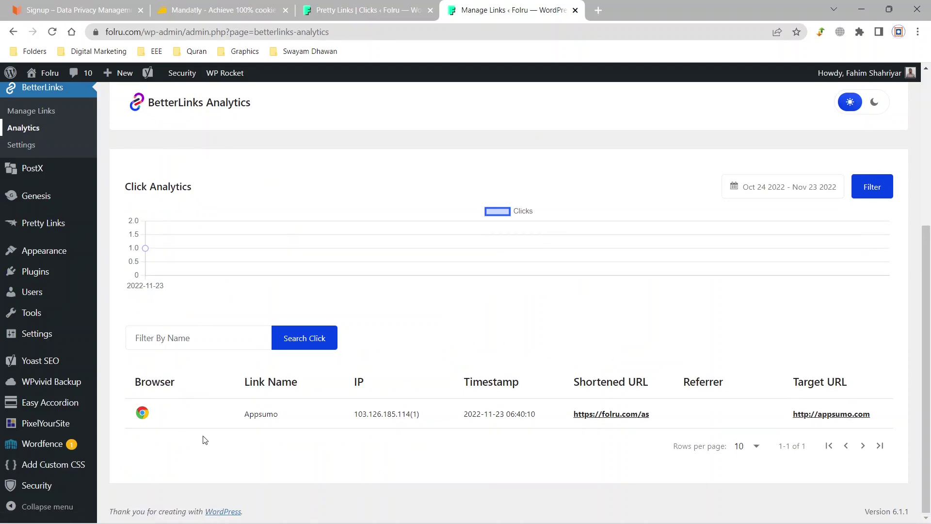
click(596, 11)
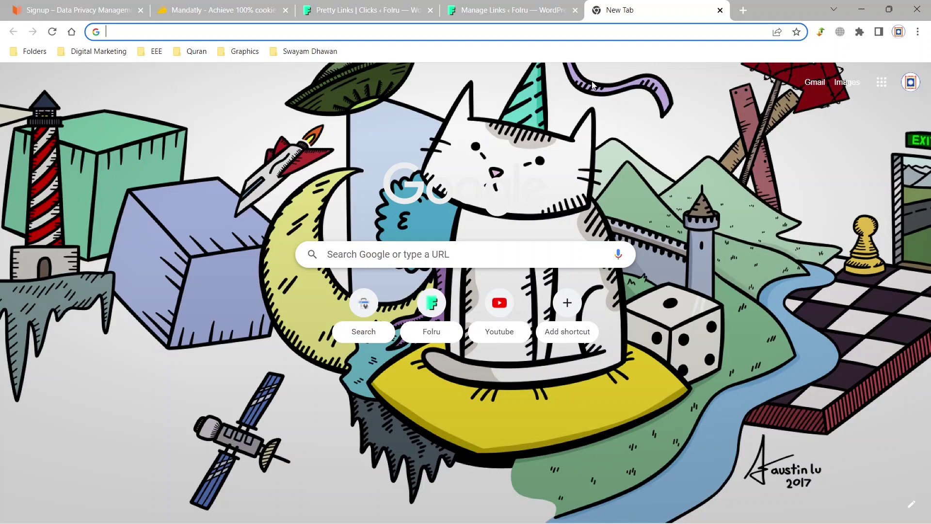
Step: Revisit folru.com/as, then refresh BetterLinks stats so Appsumo shows 2 total, 1 unique clicks
text(folru)
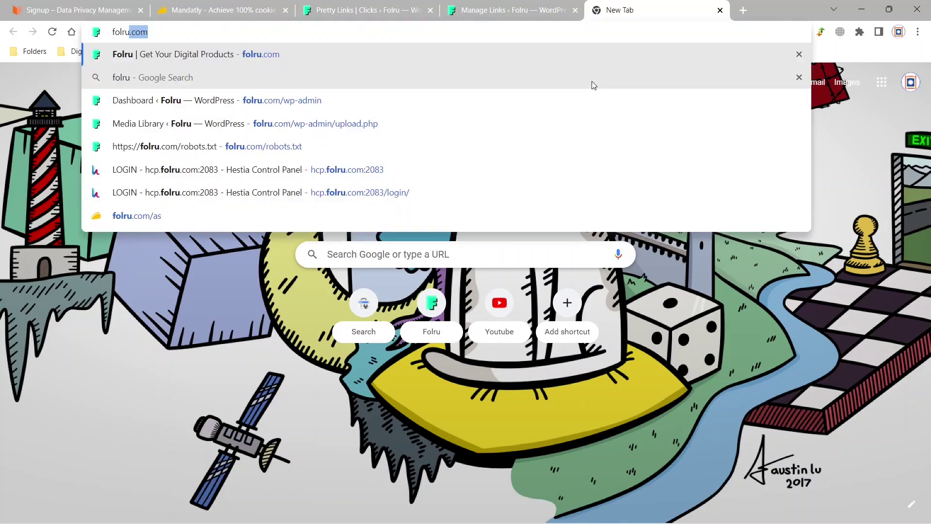
text(.com/)
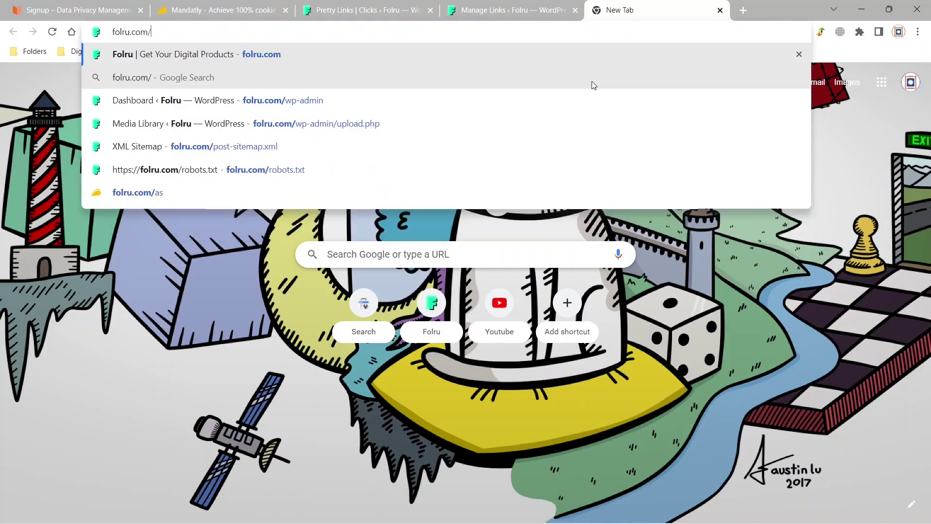
text(as)
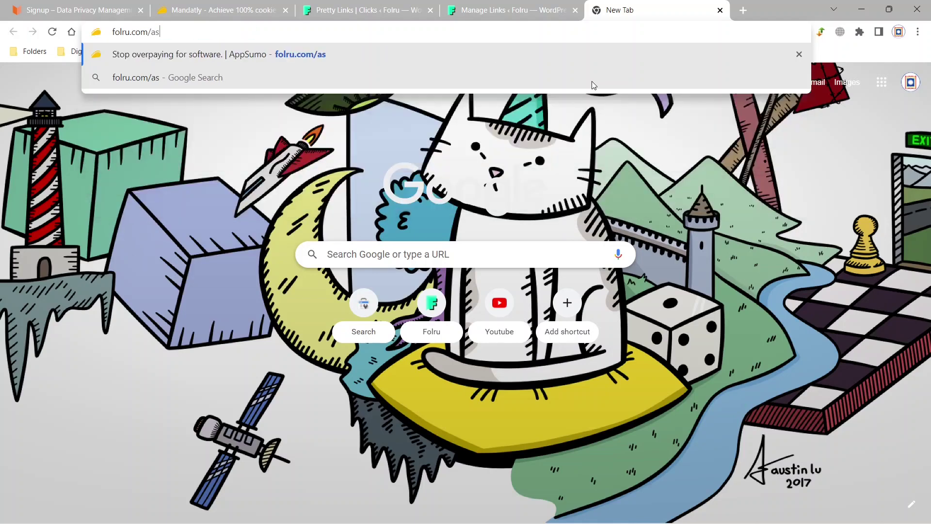
key(Return)
click(510, 10)
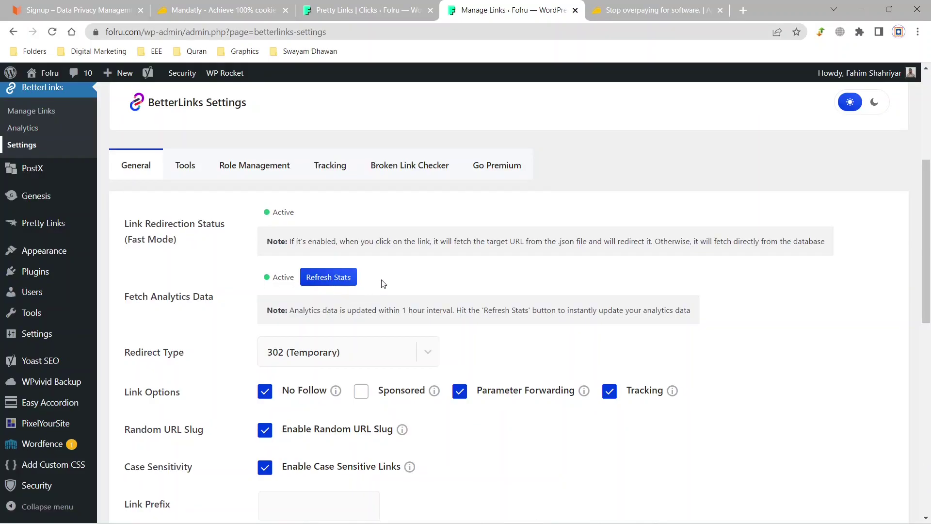
click(331, 279)
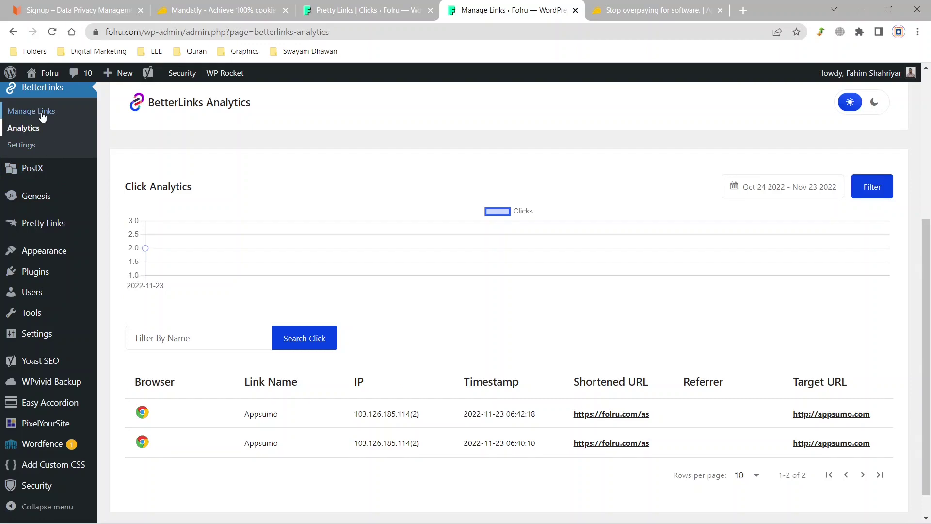
click(42, 117)
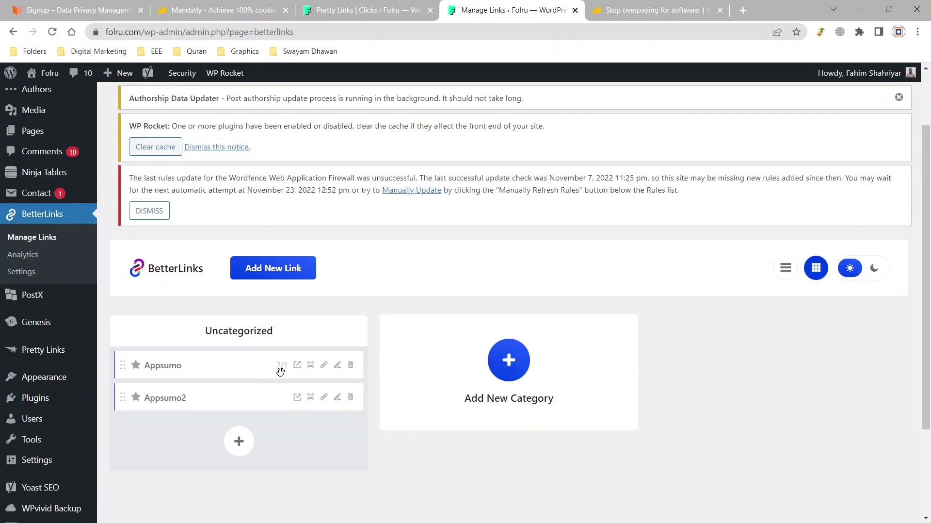
mouse_move(283, 373)
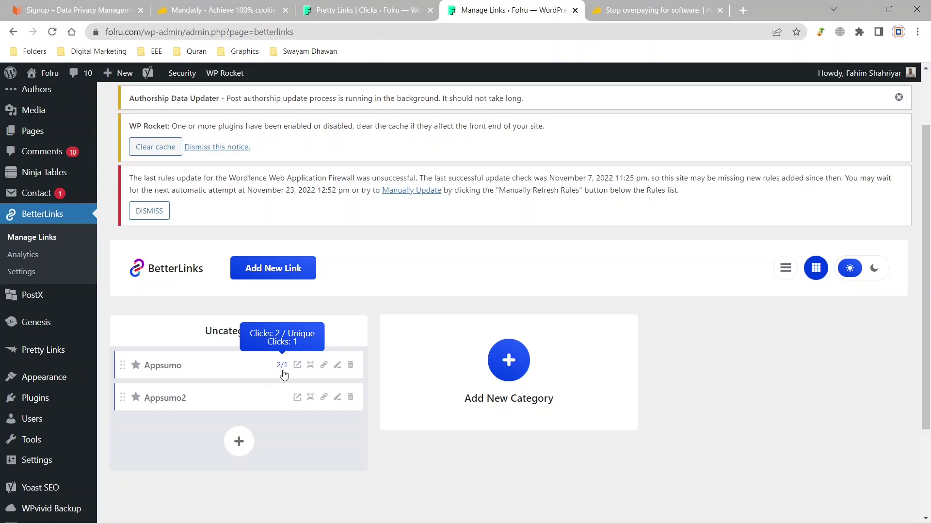